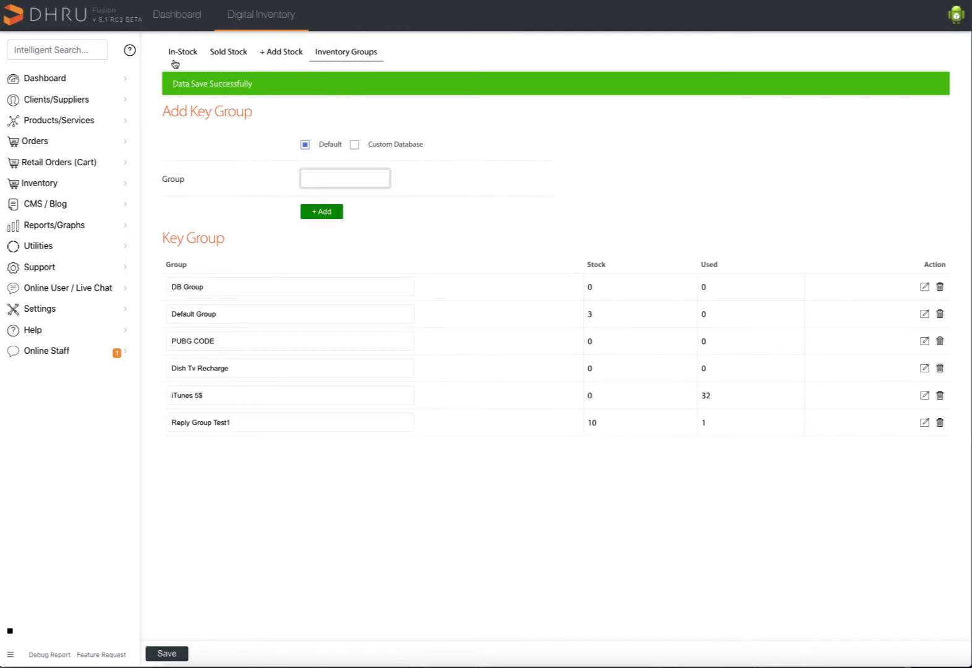
Add three reply codes to the Dish Tv Recharge inventory group and save them.
left_click(276, 53)
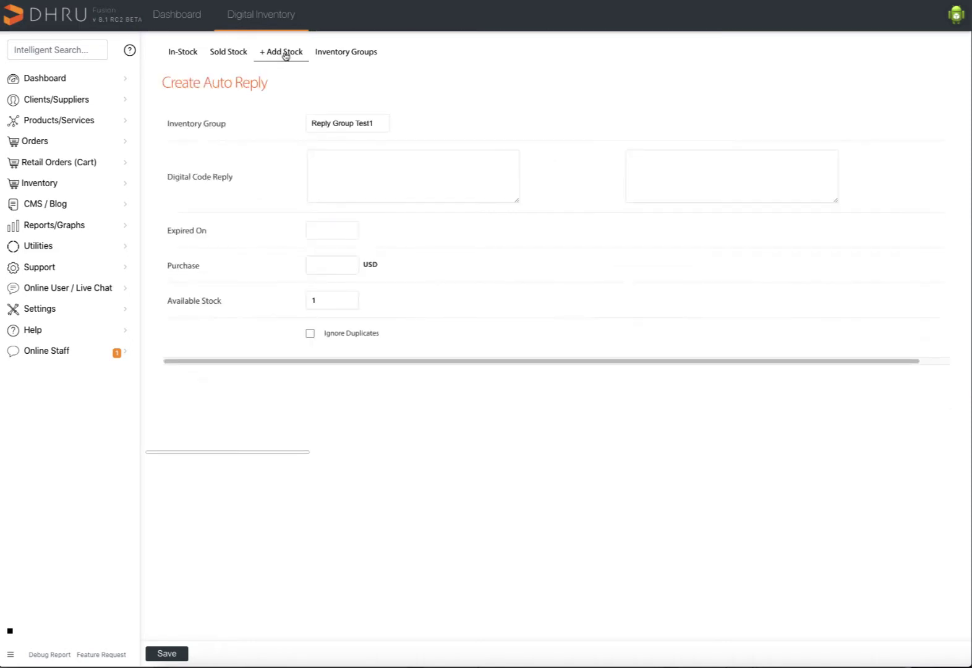
left_click(376, 126)
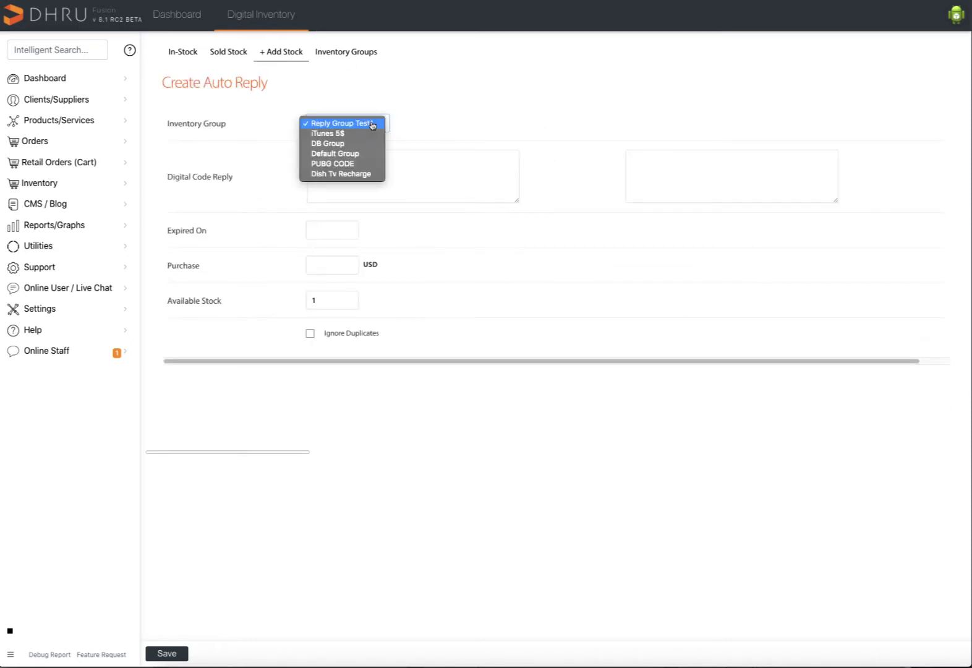
left_click(349, 173)
left_click(350, 167)
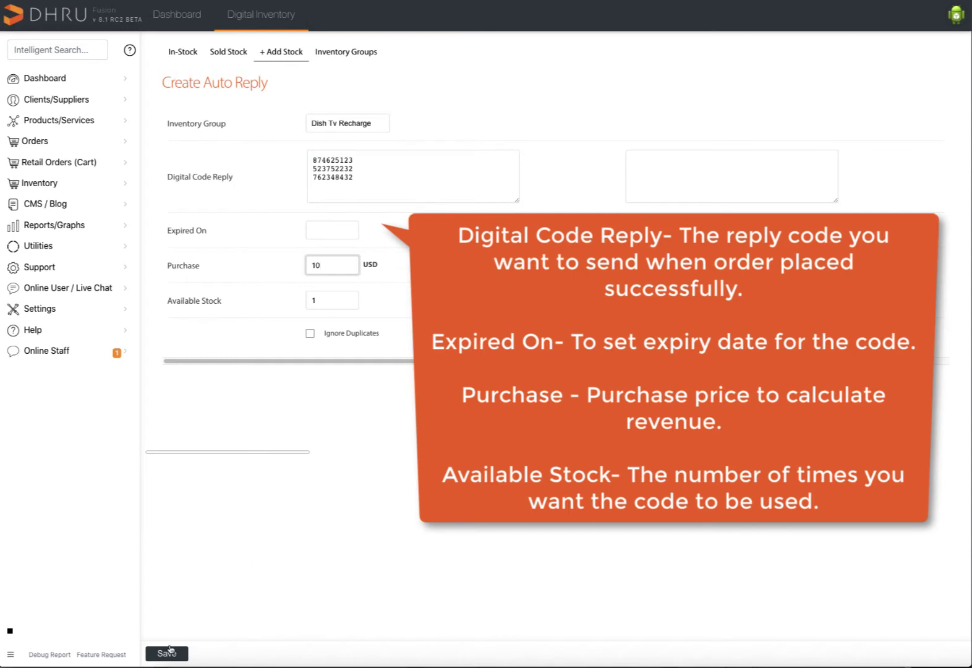
left_click(167, 653)
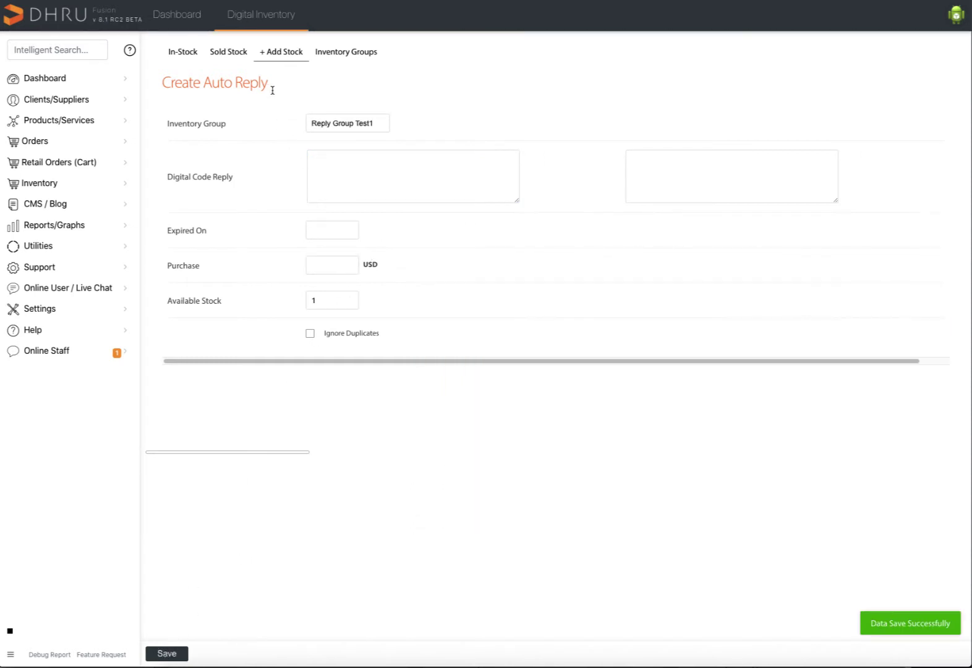
Stock three PUBG CODE reply codes at a 10 USD purchase price.
left_click(335, 127)
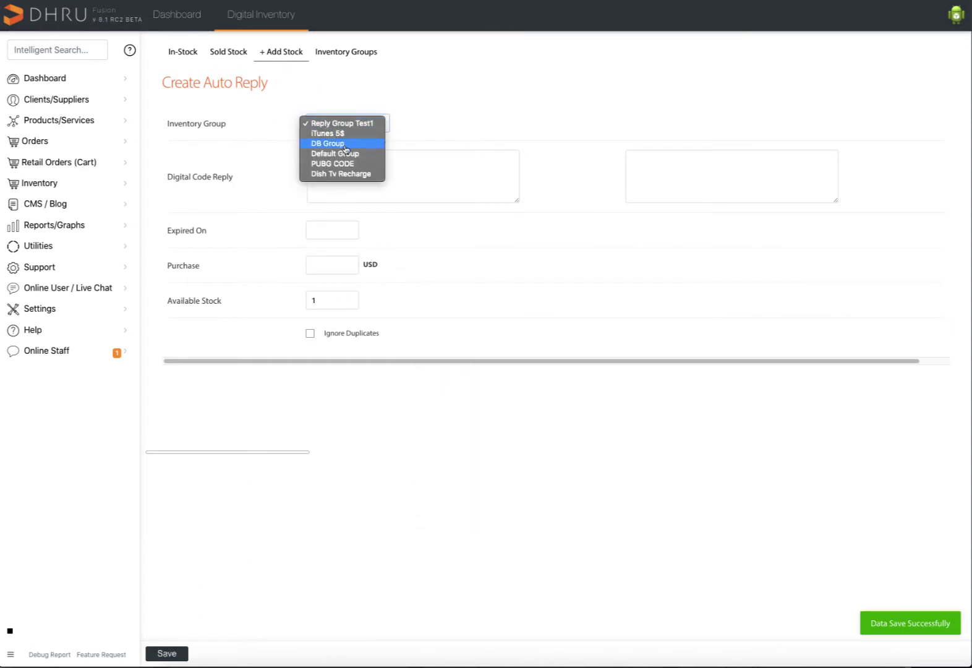
left_click(346, 163)
left_click(387, 175)
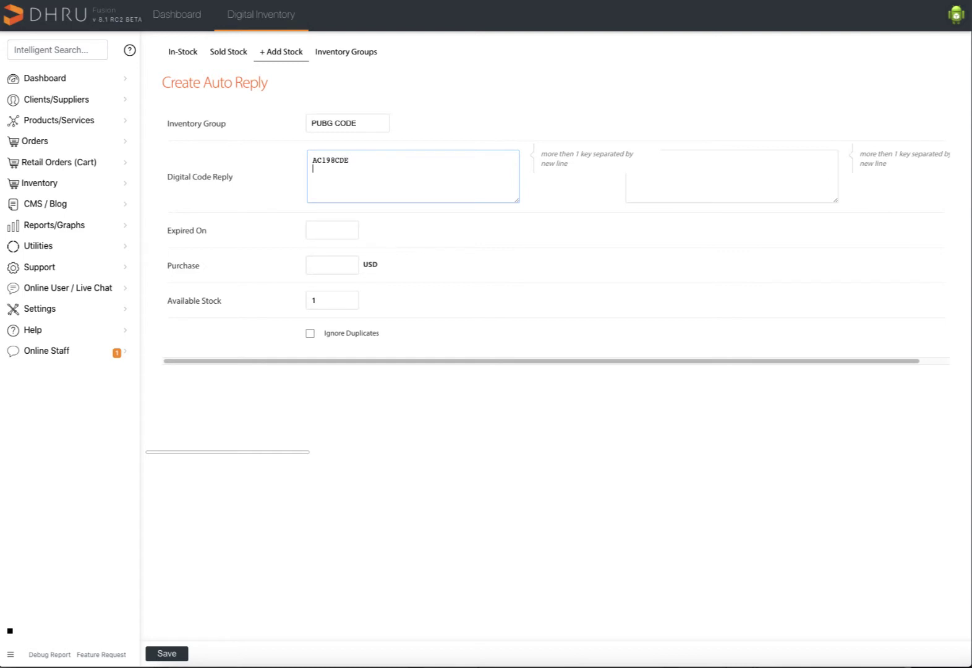
key("Return")
left_click(338, 268)
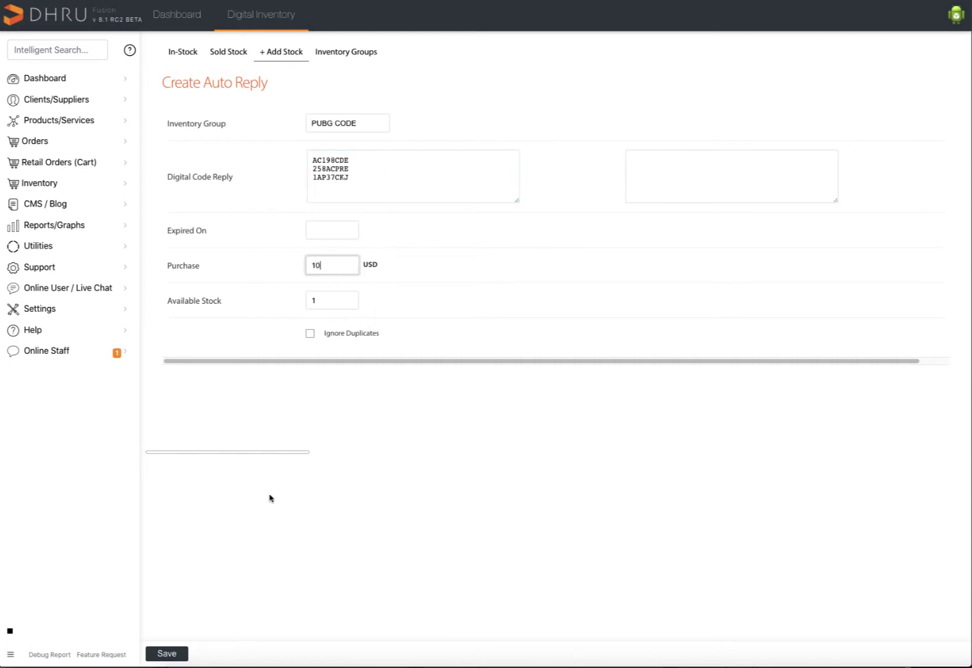
left_click(166, 654)
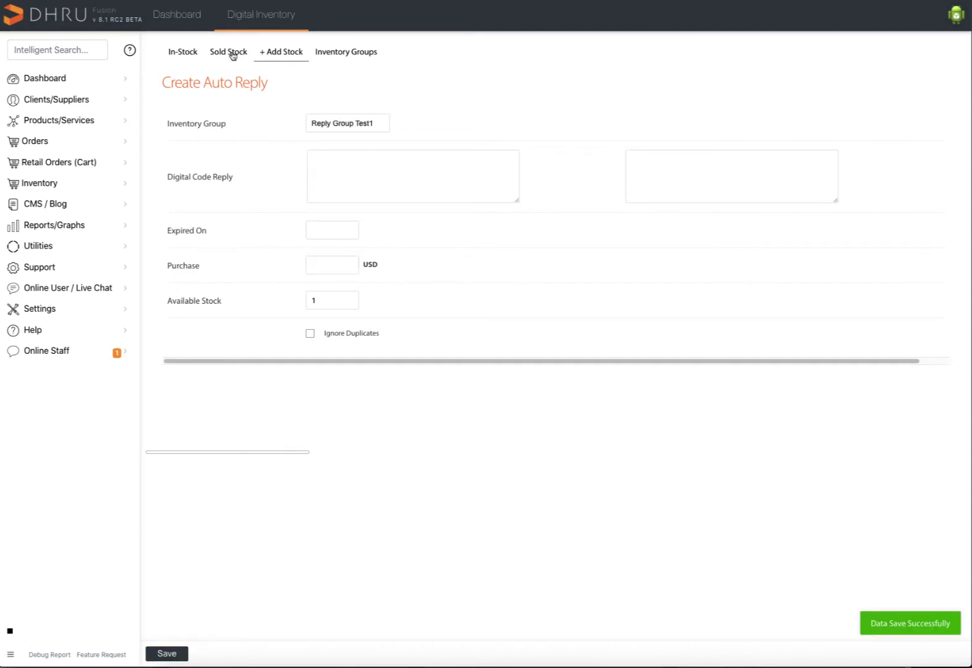
Review in-stock keys for PUBG CODE and Dish Tv Recharge, then close Digital Inventory.
left_click(188, 54)
left_click(194, 82)
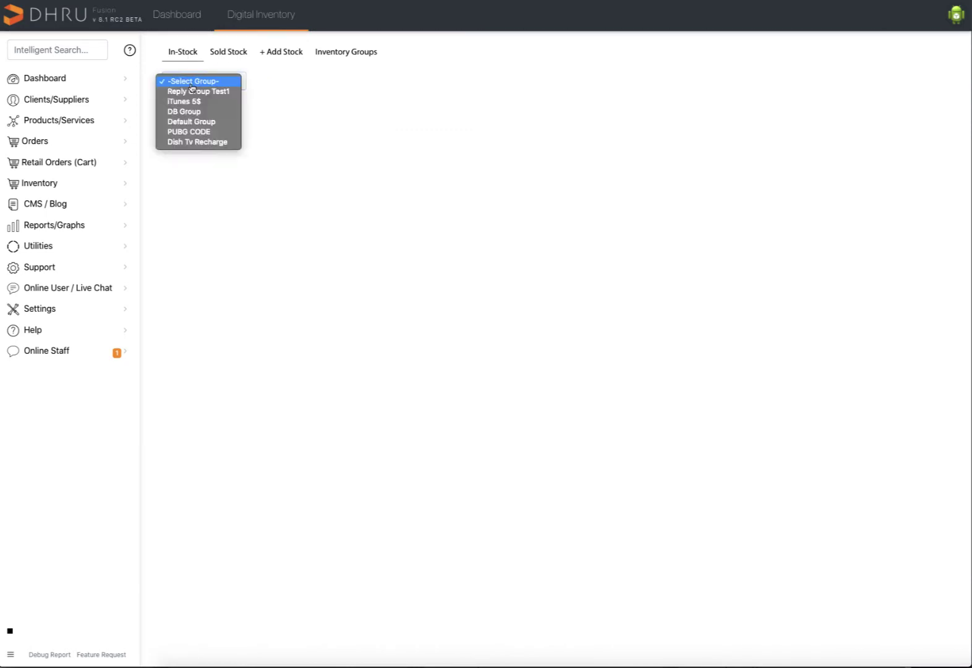
left_click(233, 142)
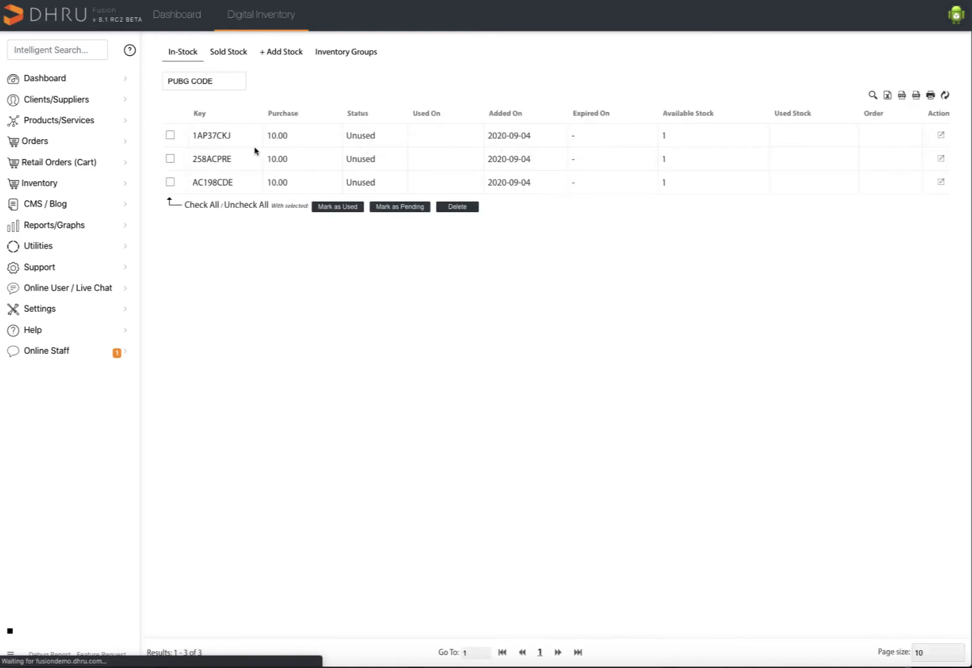
left_click(189, 83)
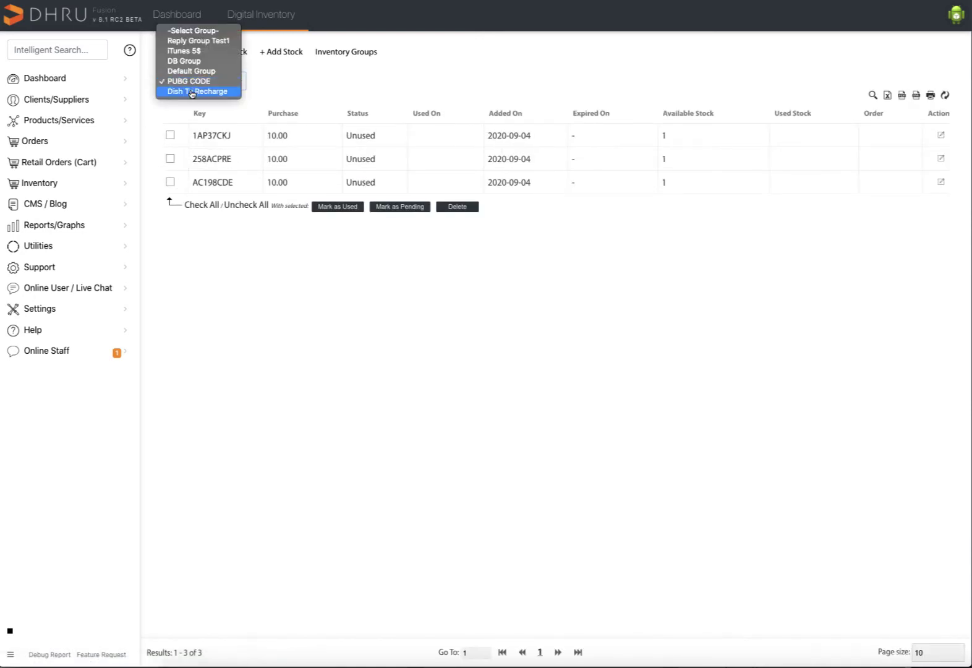
left_click(211, 92)
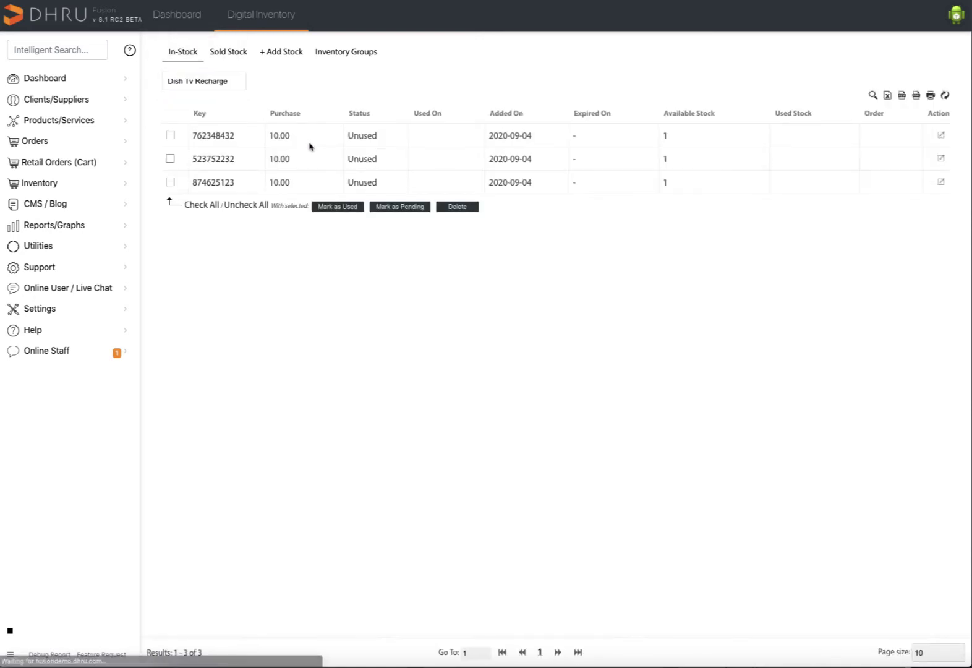
left_click(221, 19)
Add a server service named Dish TV Recharge-100 in Server Group B.
mouse_move(96, 120)
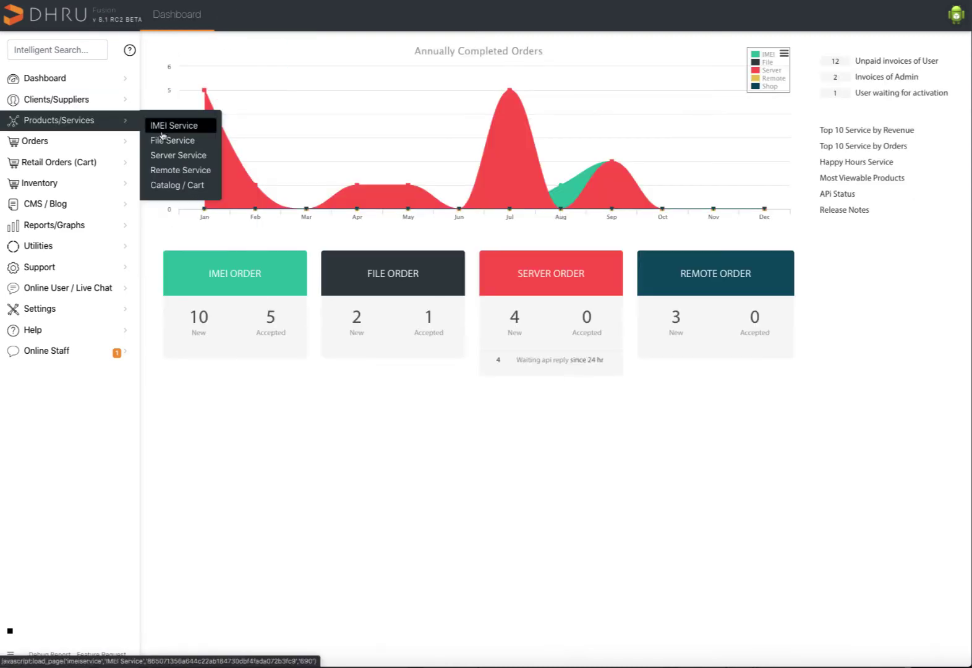
left_click(176, 156)
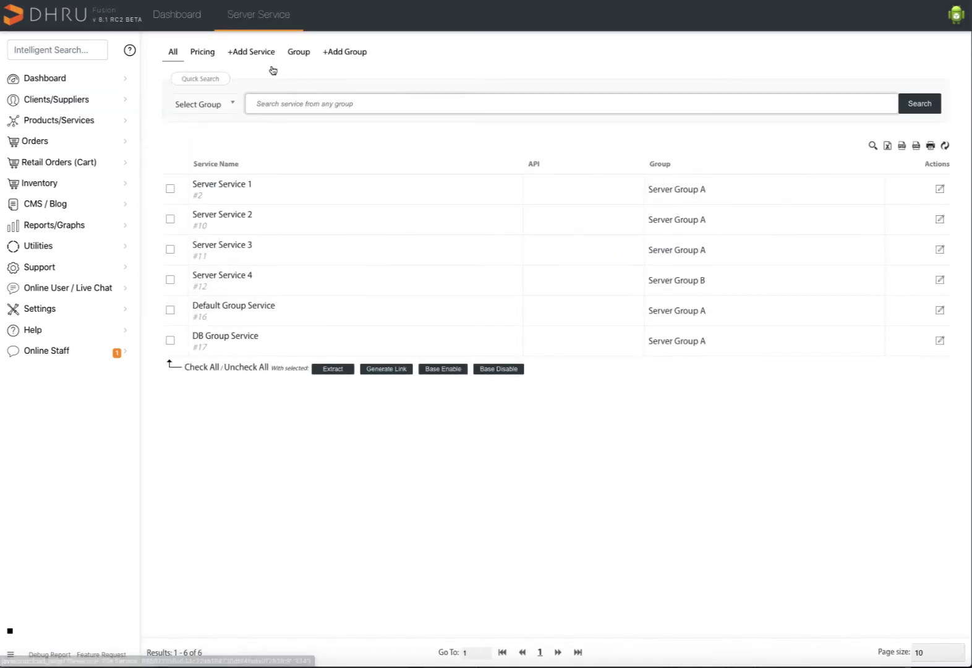
left_click(256, 52)
left_click(364, 146)
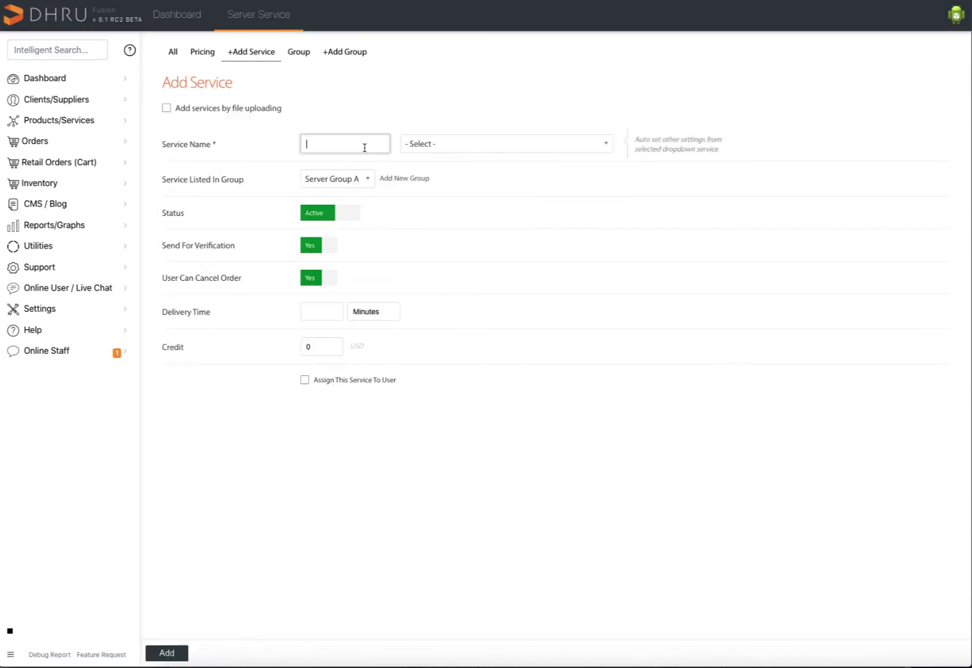
type("Dish TV Recharge-100")
left_click(340, 178)
left_click(331, 226)
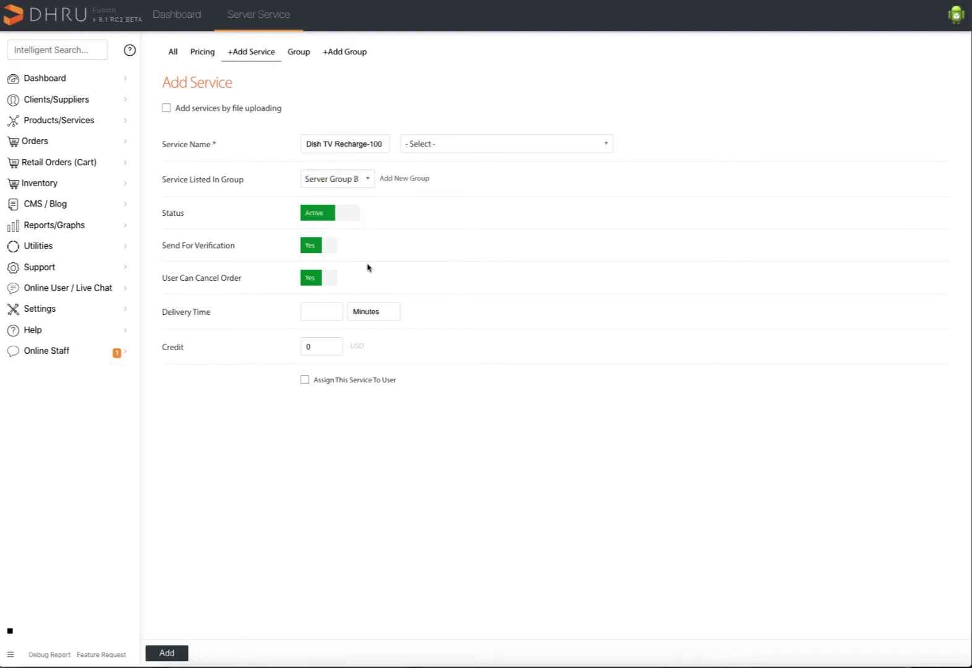
left_click(319, 313)
left_click(175, 650)
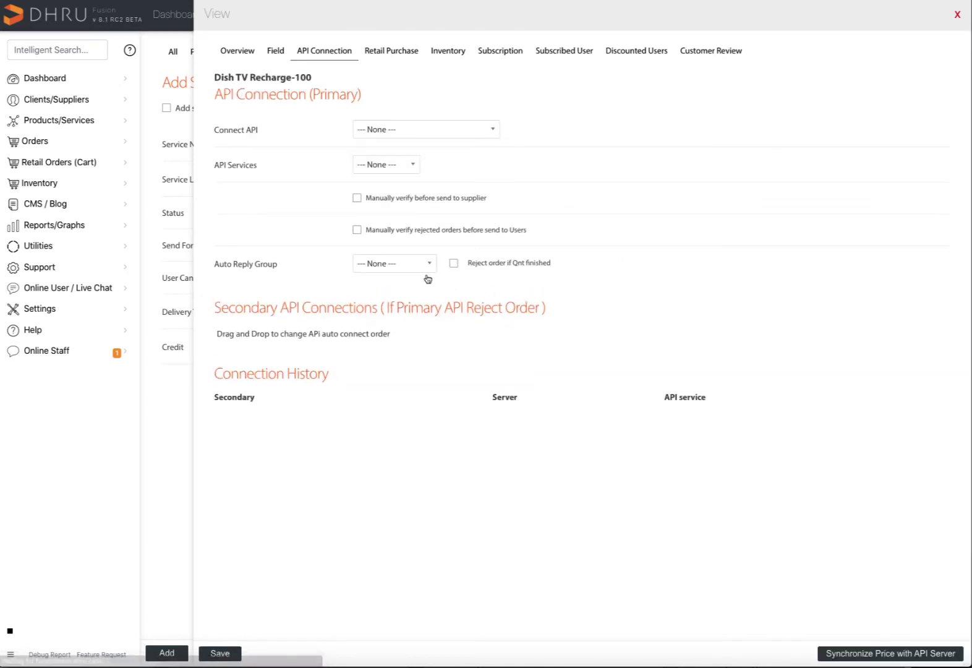
Set its Auto Reply Group to Dish Tv Recharge and save.
left_click(414, 265)
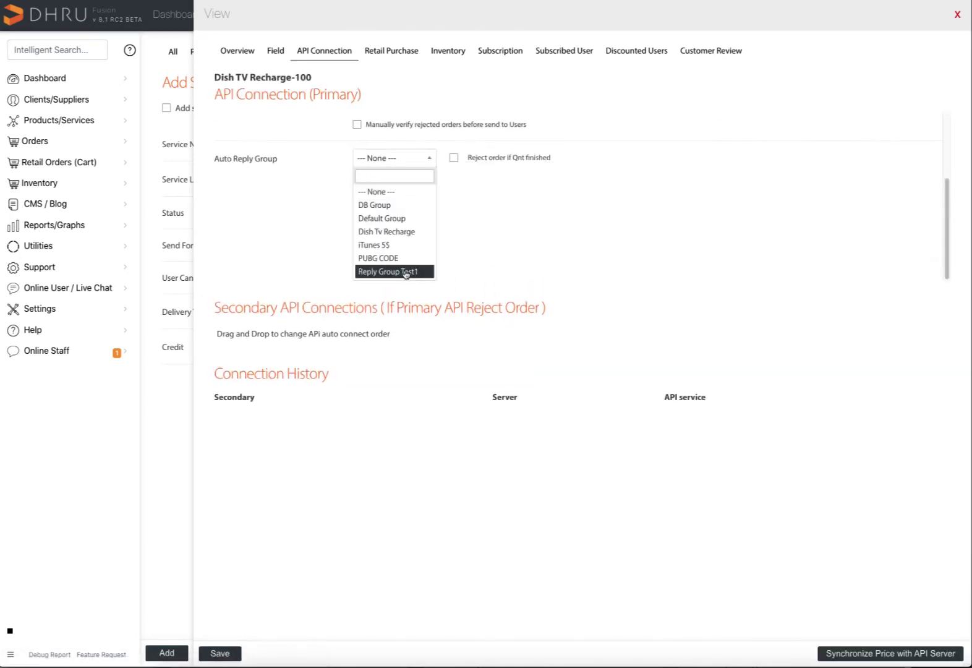
left_click(396, 237)
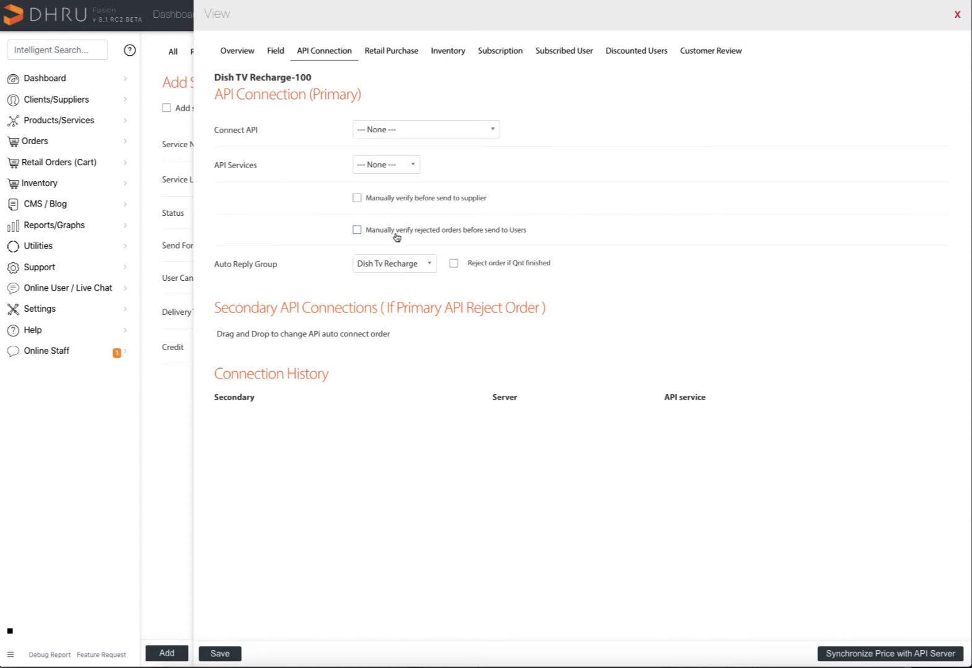
left_click(224, 654)
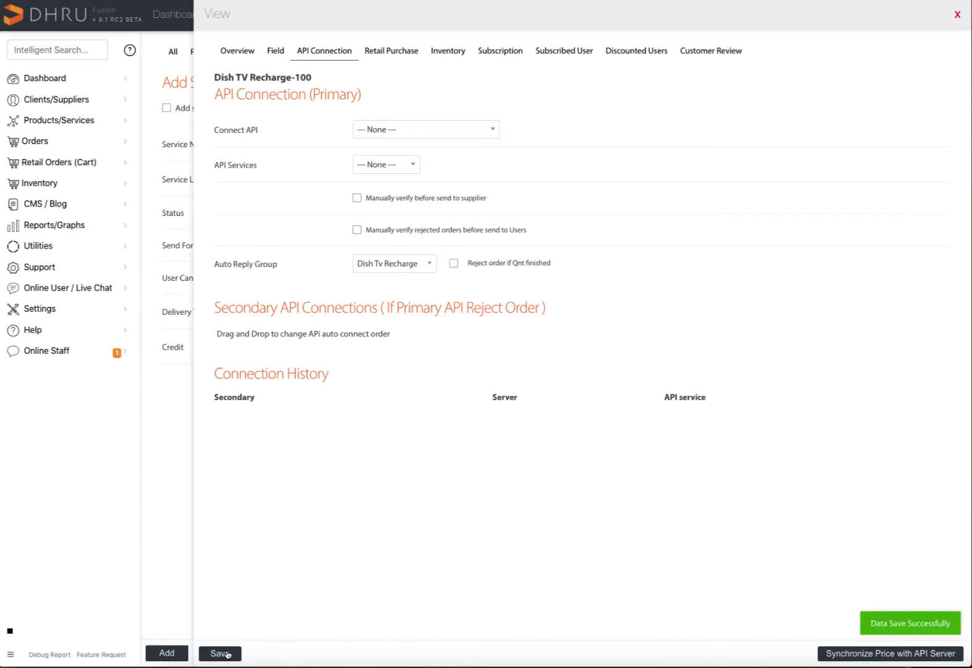
left_click(957, 15)
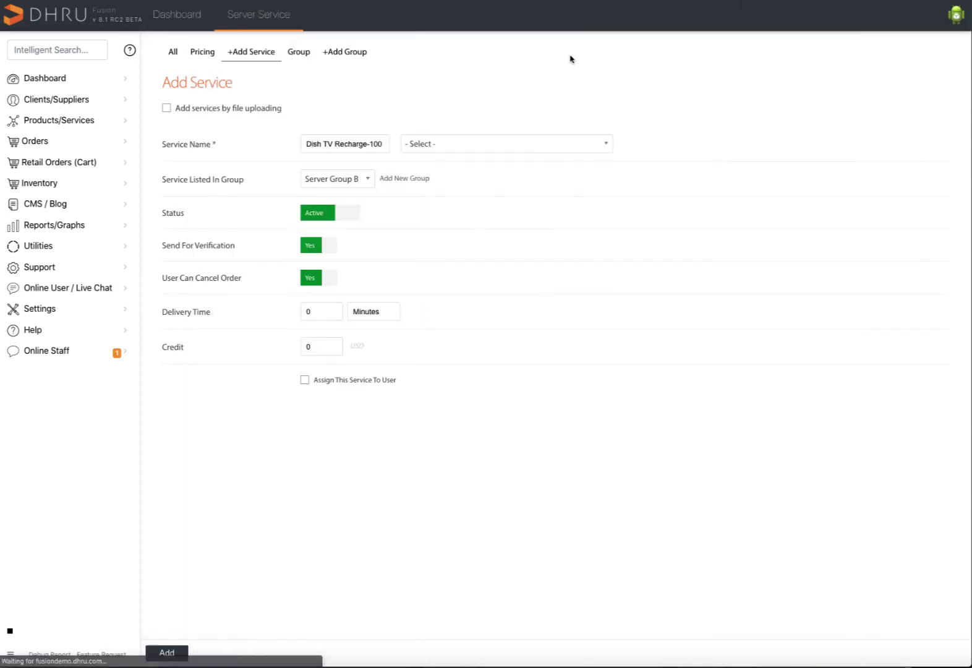
Add a new server service named PUBG ROYAL PASS in Server Group B.
left_click(260, 60)
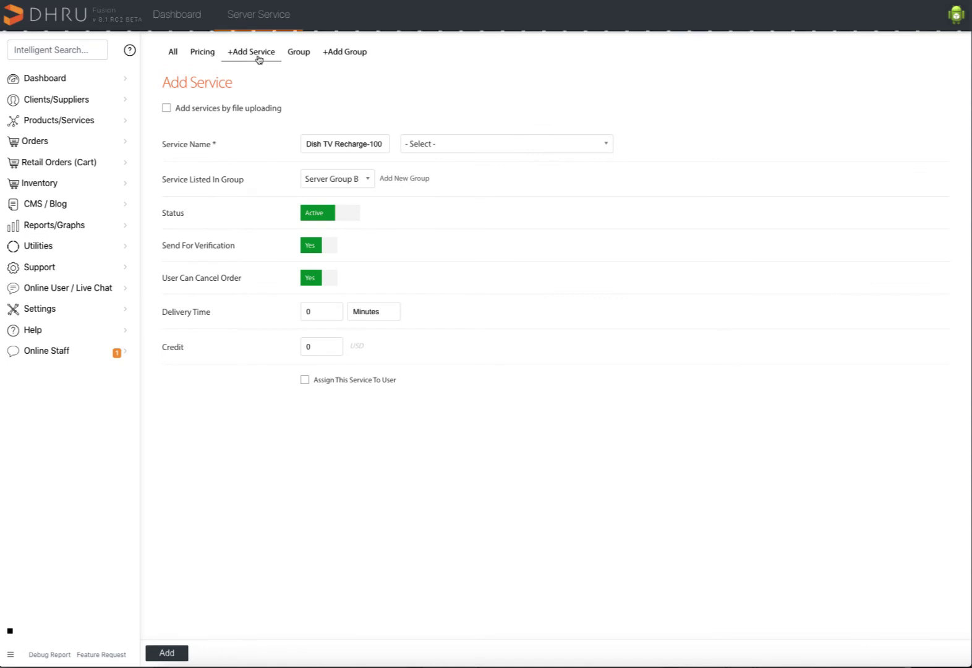
left_click(349, 141)
type("P")
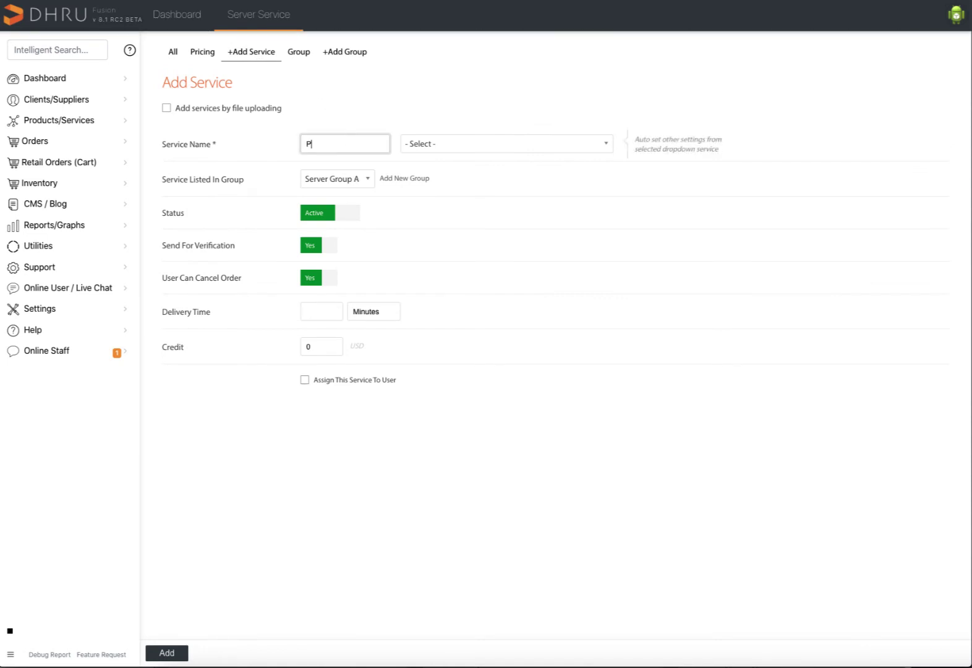
type("UBG ROYAL PASS")
left_click(367, 177)
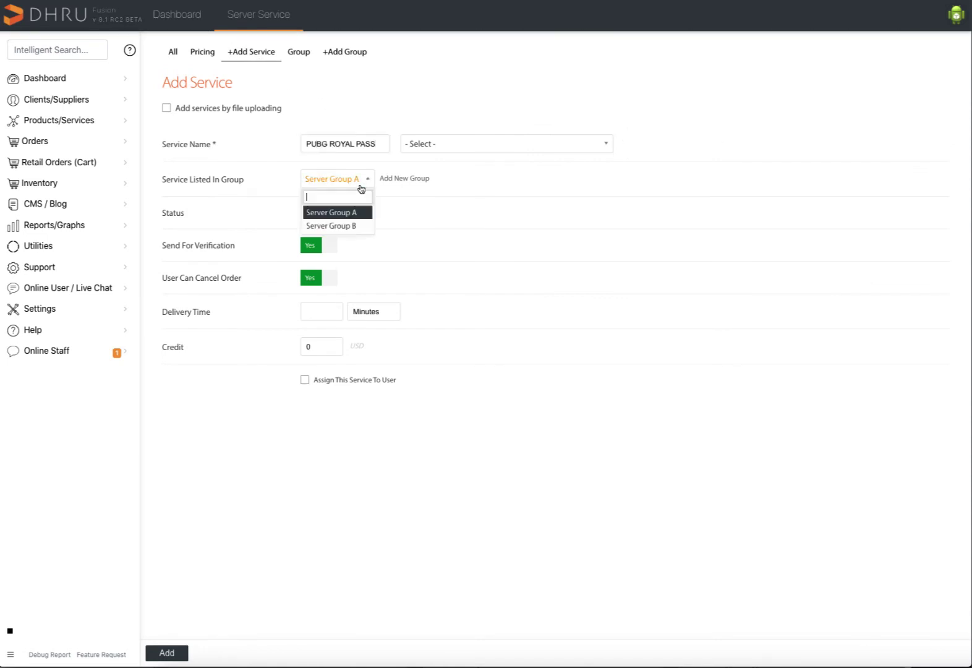
left_click(330, 226)
left_click(327, 310)
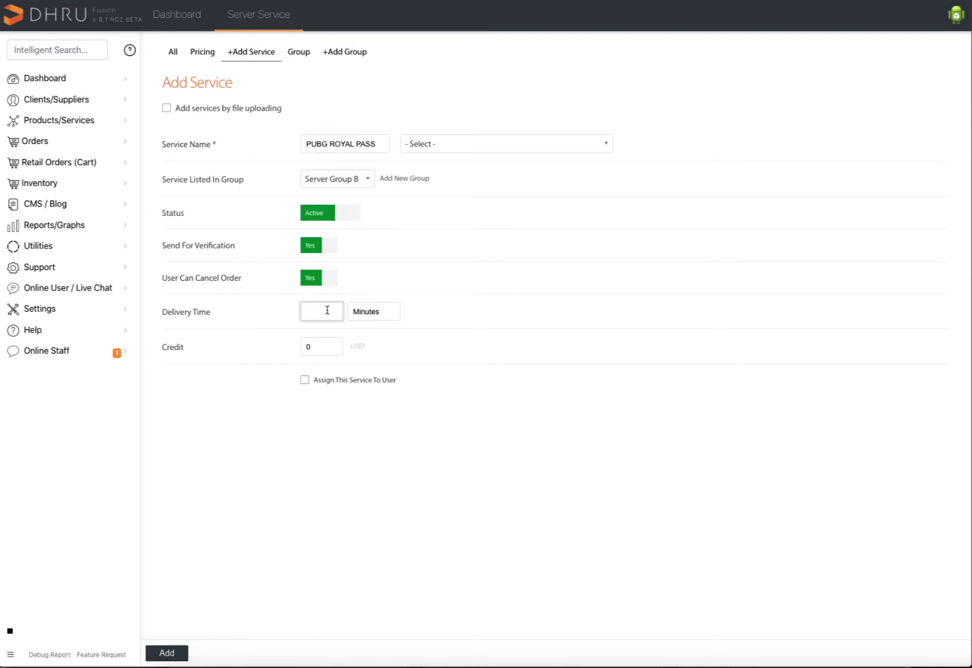
left_click(168, 652)
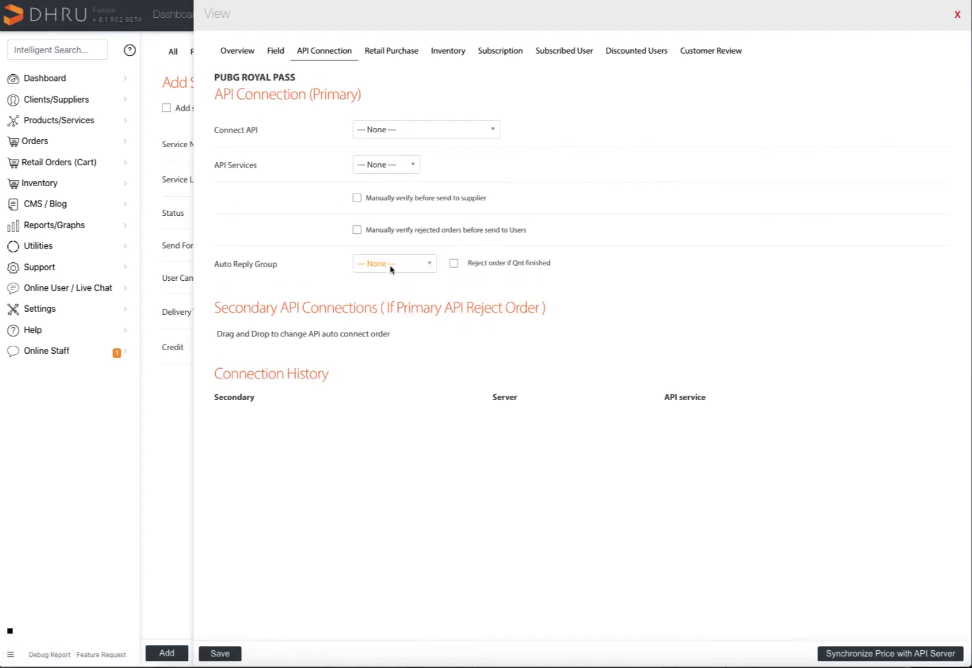
Link PUBG ROYAL PASS to the PUBG CODE auto-reply group and save.
left_click(390, 265)
left_click(390, 258)
left_click(220, 653)
left_click(957, 16)
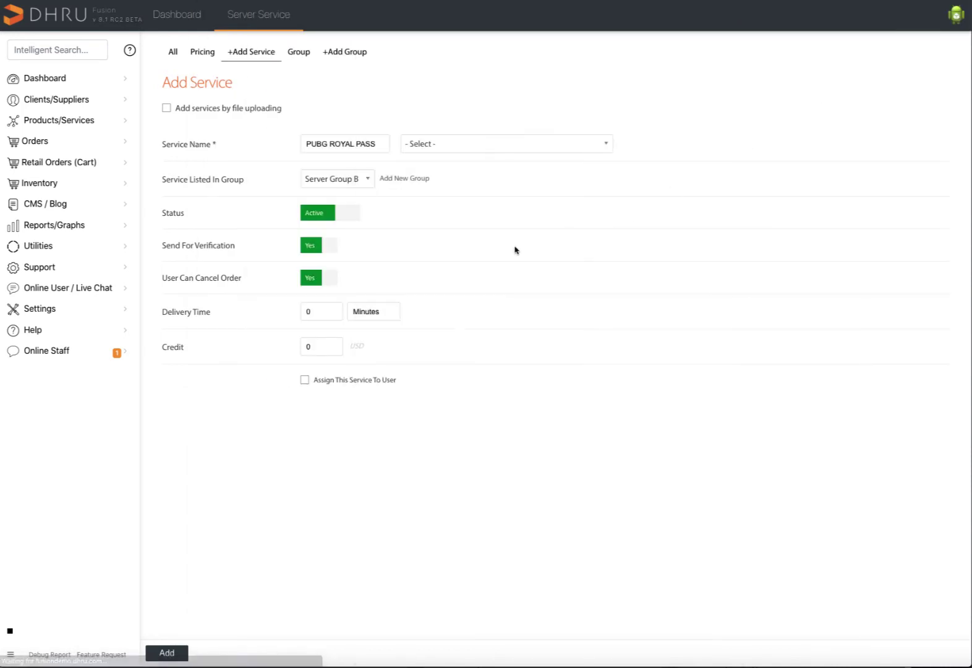
Add another PUBG ROYAL PASS service with a 50 USD credit and save it.
double_click(328, 346)
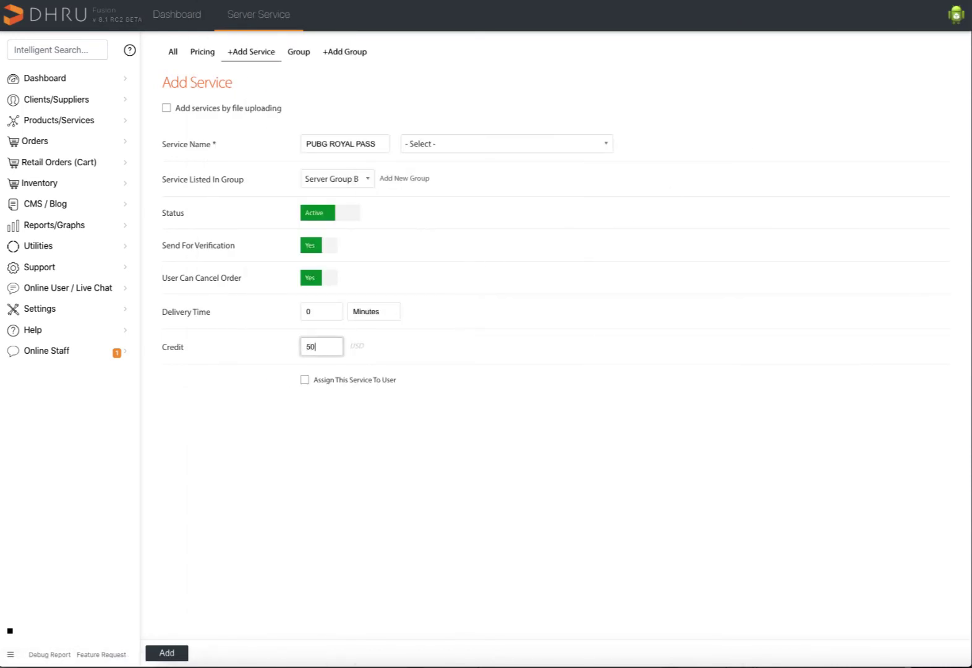
left_click(166, 652)
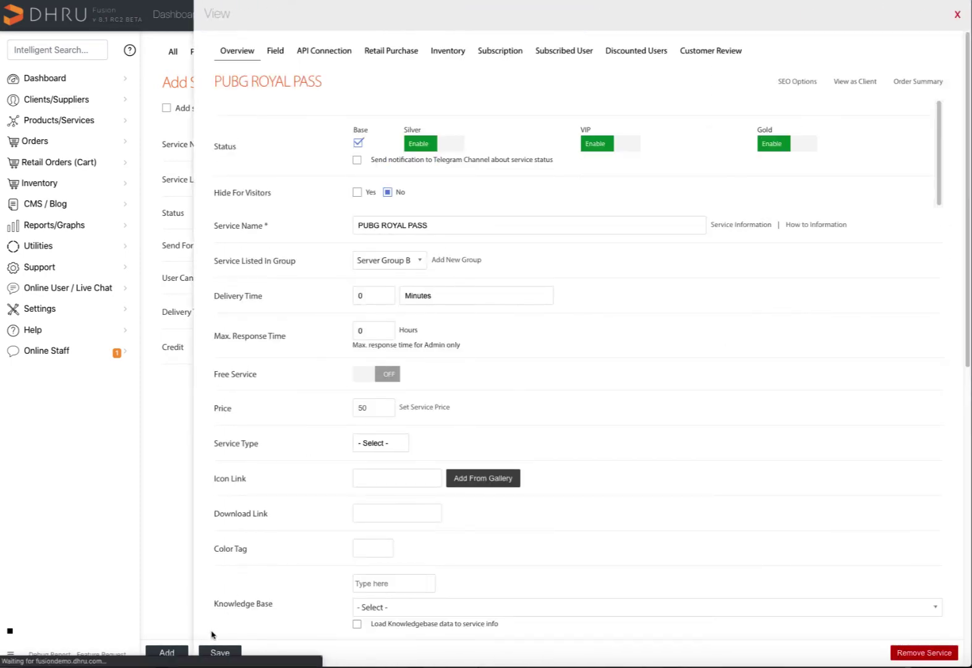
left_click(221, 654)
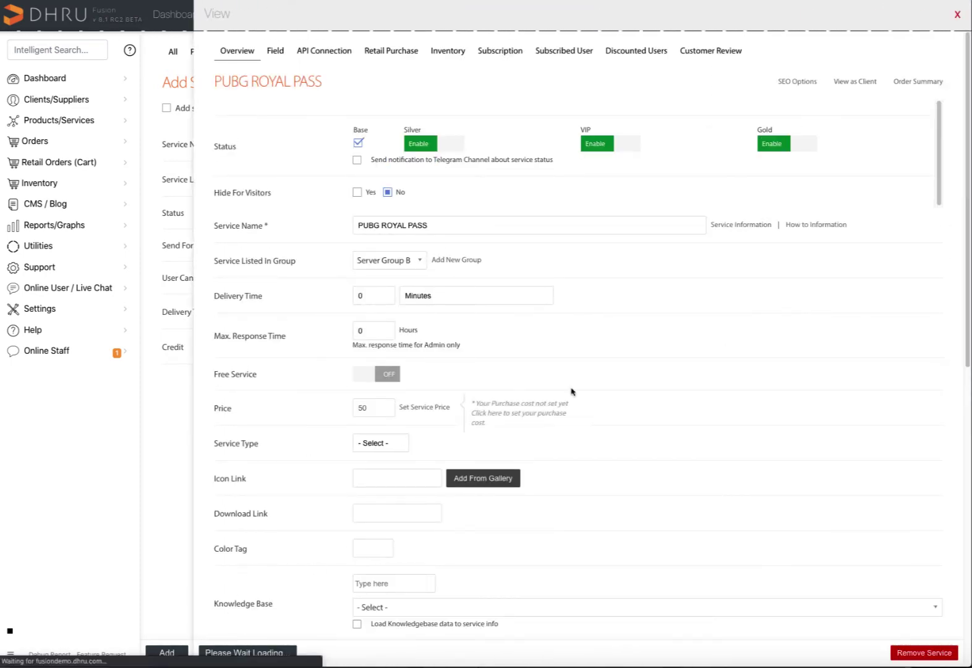
left_click(957, 14)
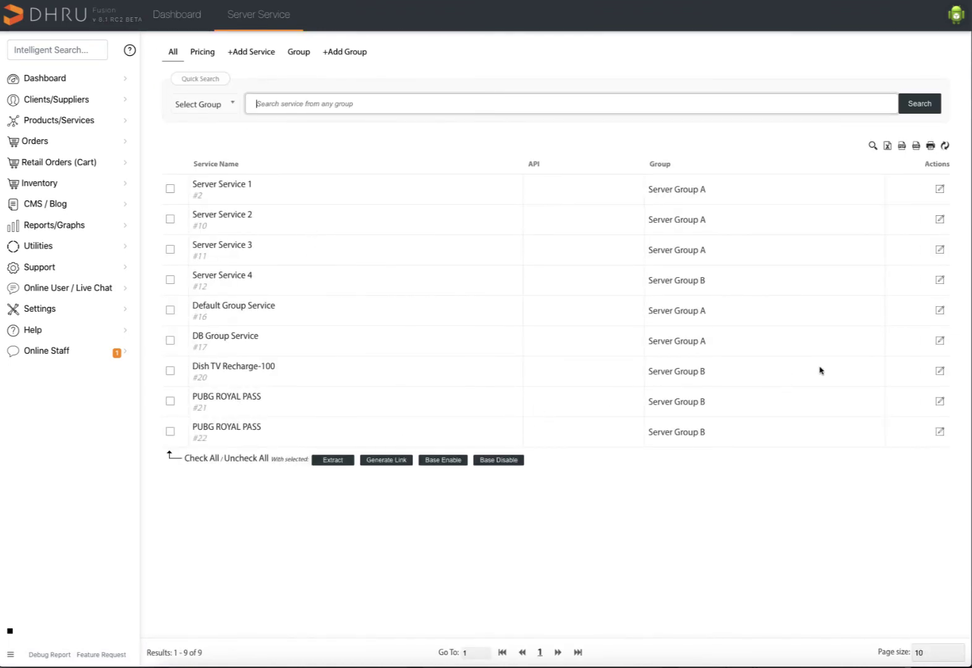
Set Dish TV Recharge-100's base price to $100.00, then return to Server Service.
left_click(939, 371)
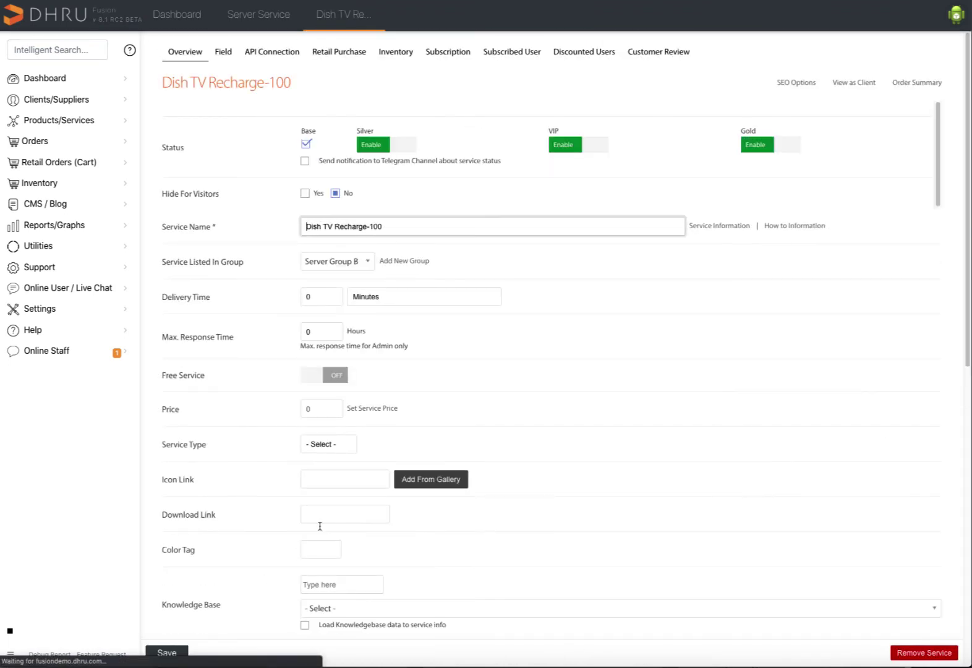
left_click(327, 408)
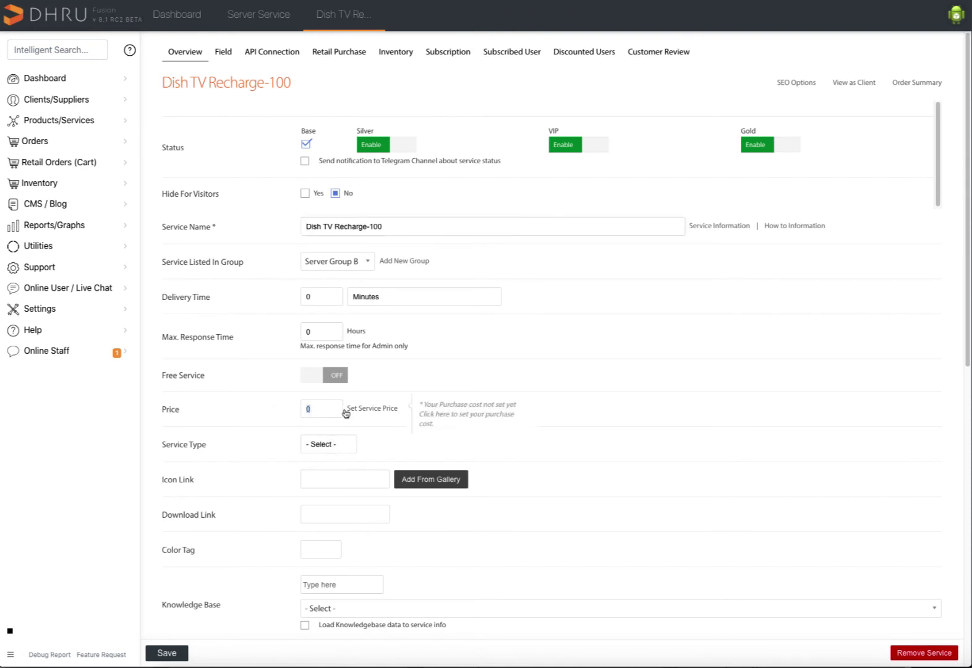
left_click(364, 413)
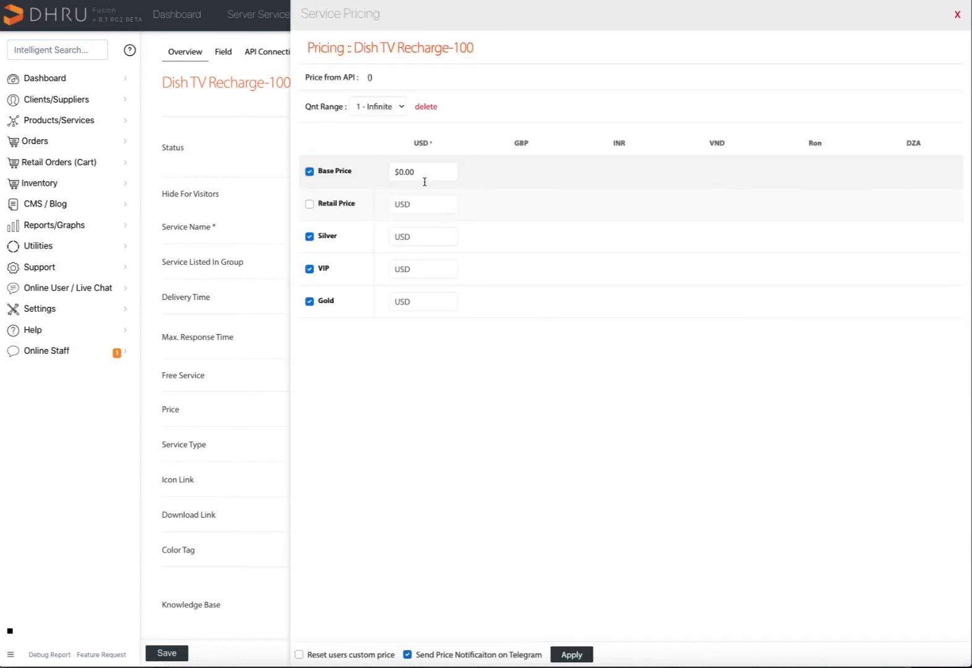
left_click(436, 173)
type("10")
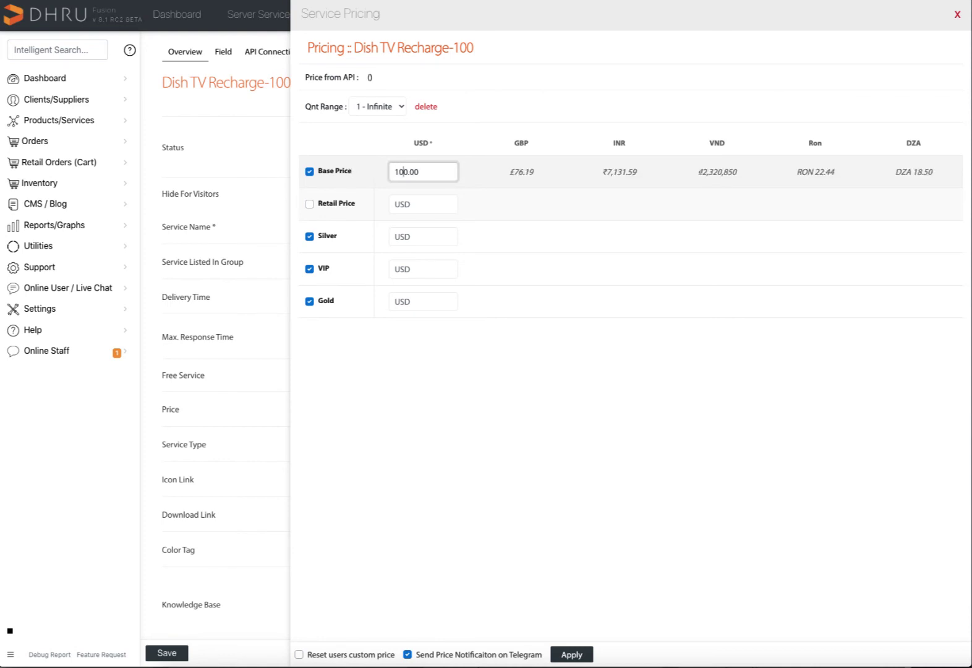
left_click(567, 654)
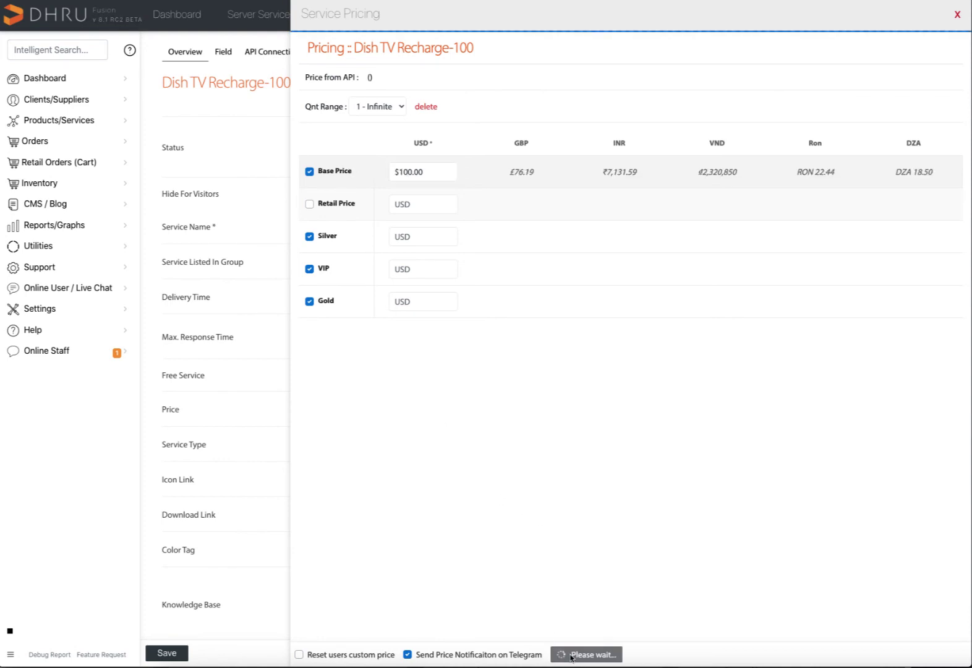
left_click(955, 15)
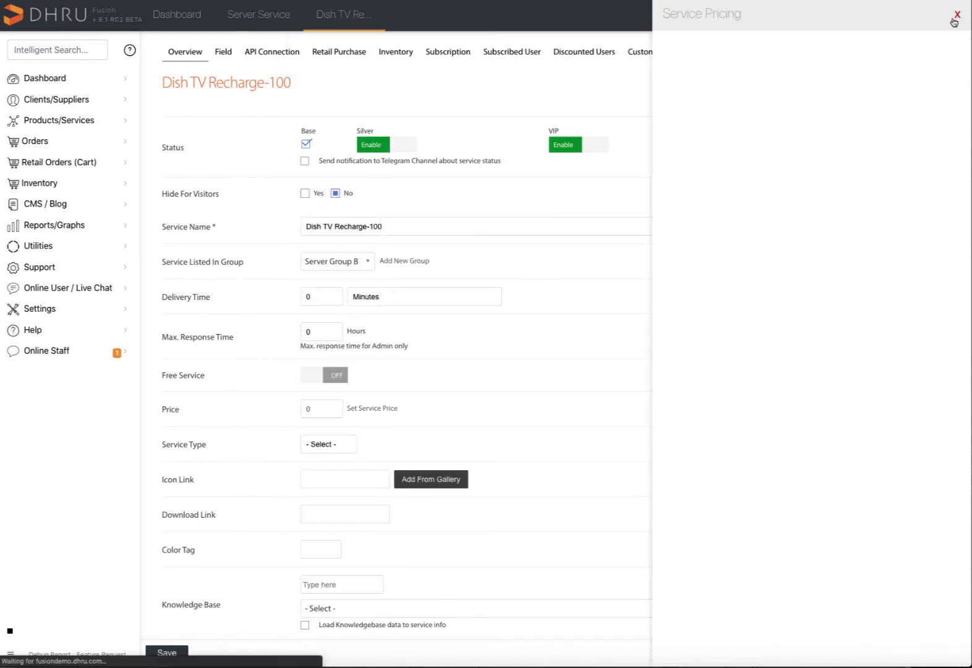
left_click(312, 16)
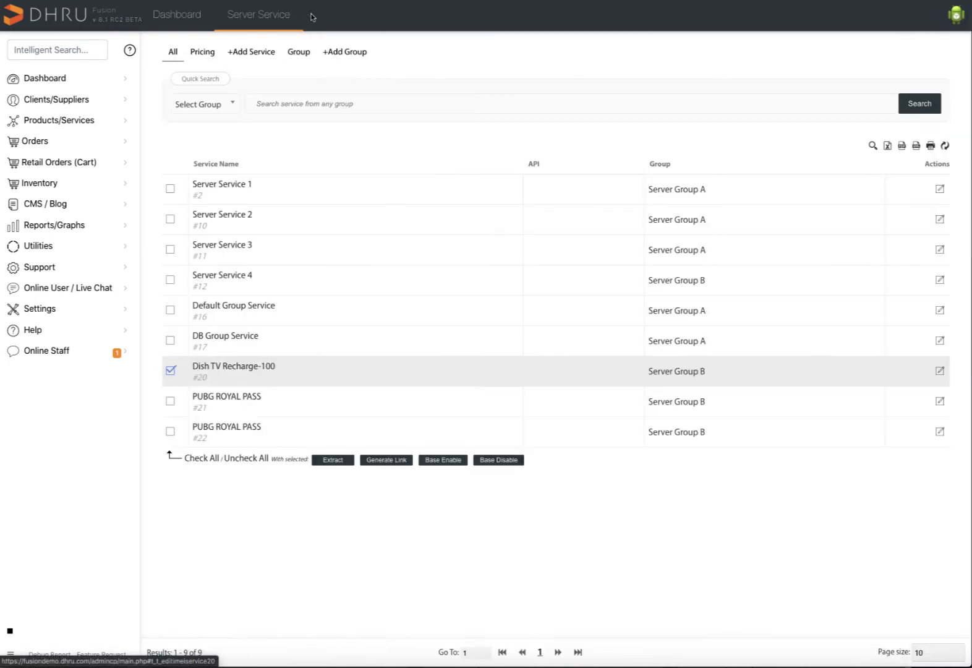
Order Dish TV Recharge-100 from the client area's Server Services, entering a username.
left_click(221, 16)
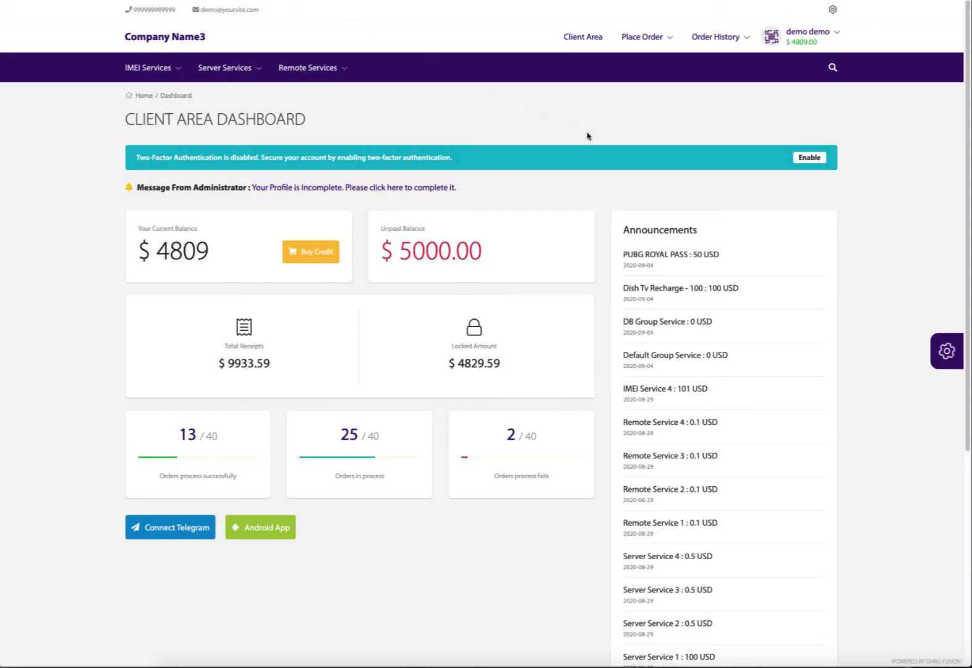
mouse_move(665, 37)
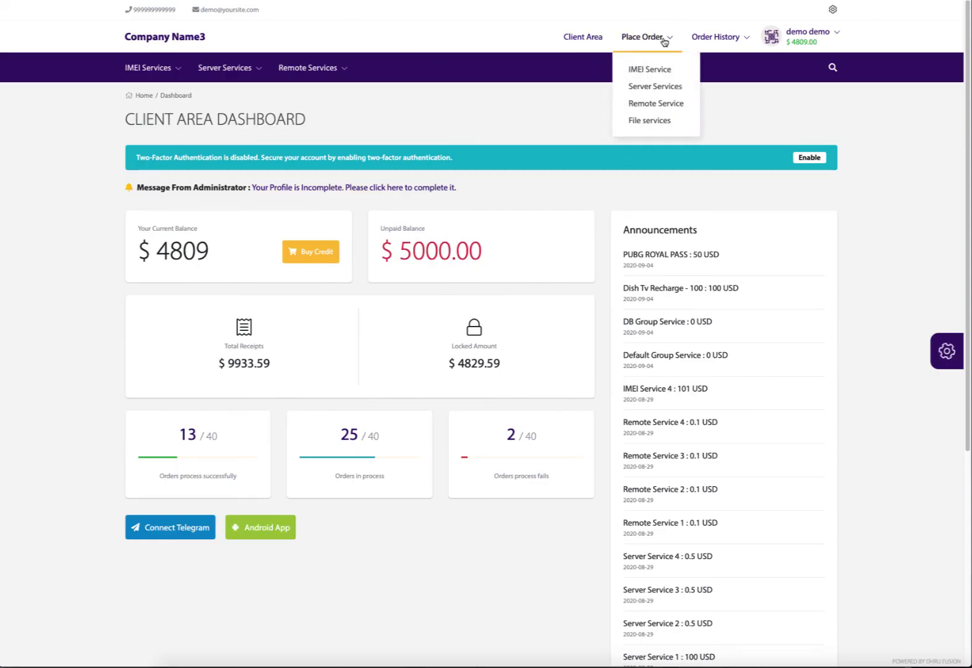
left_click(649, 88)
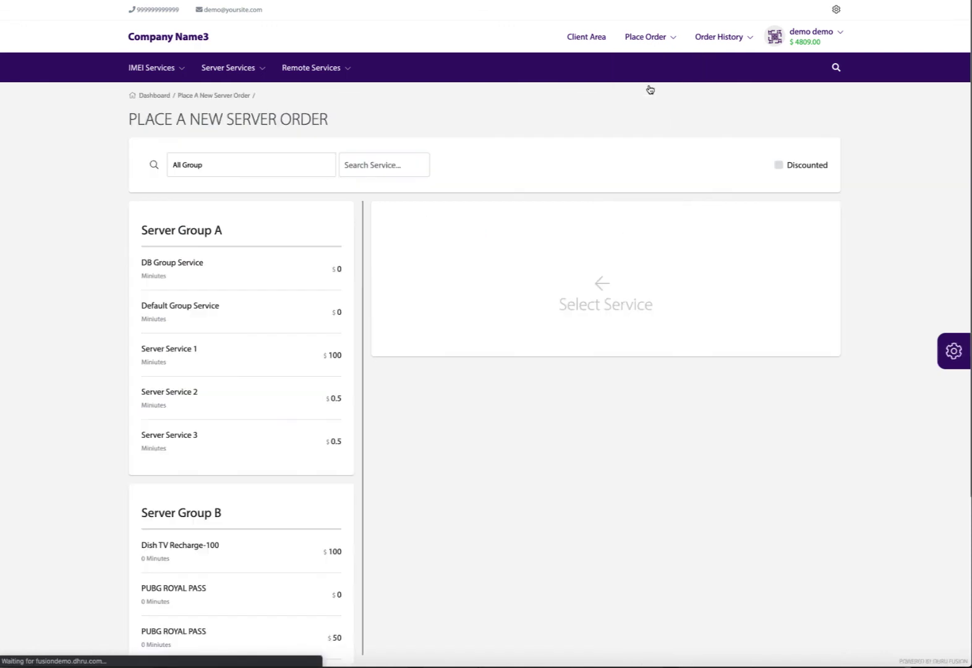
scroll(255, 486, "down", 1)
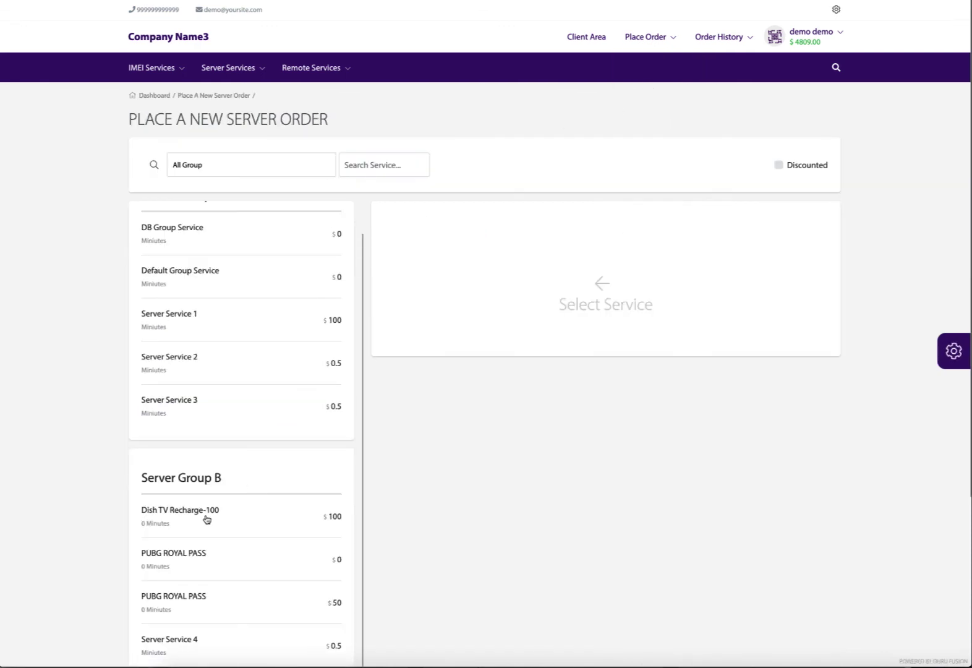
left_click(202, 517)
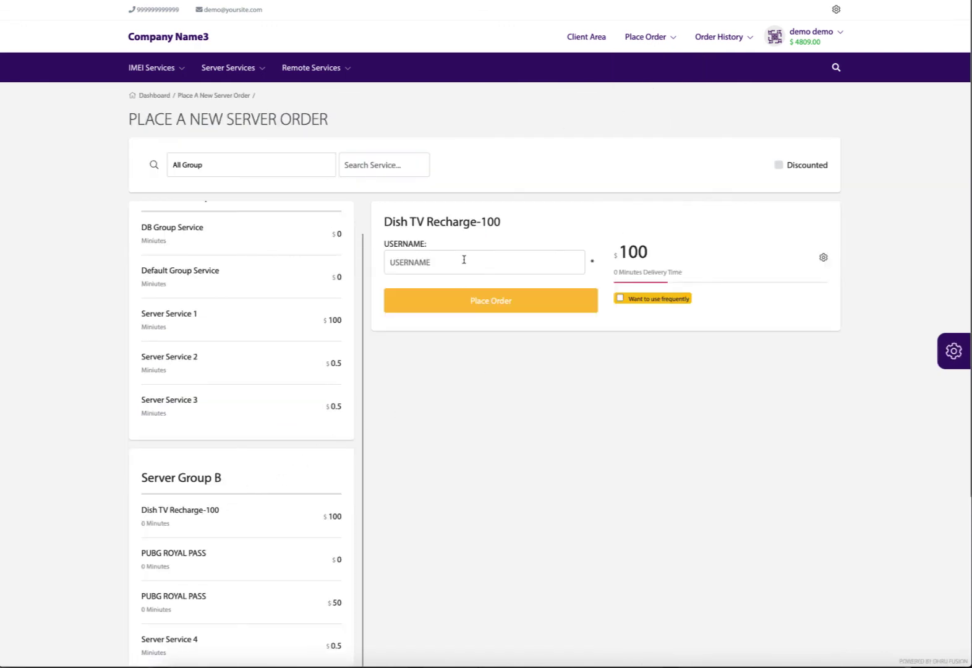
left_click(463, 259)
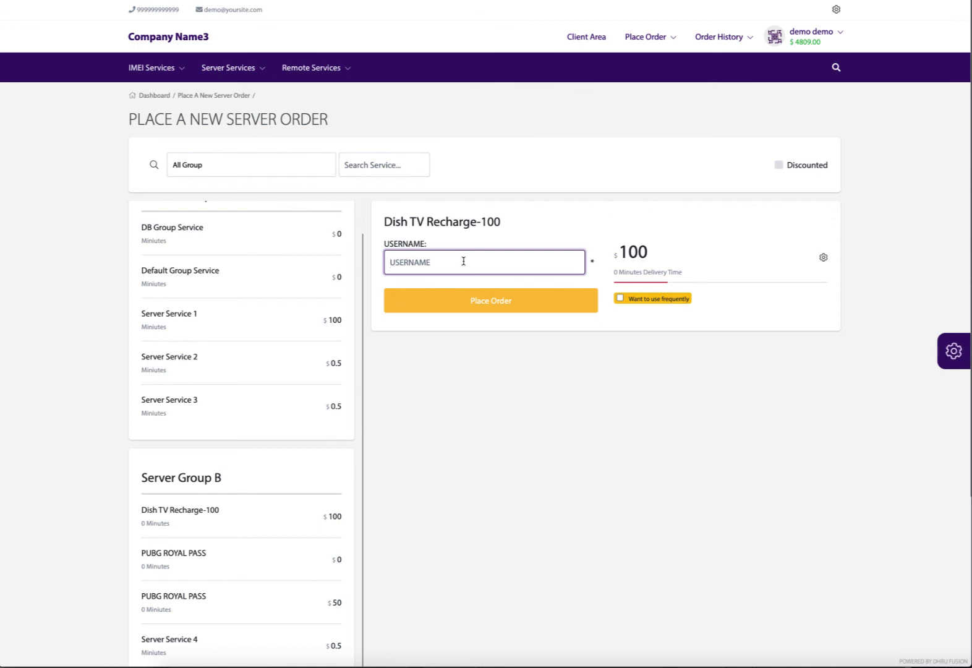
left_click(484, 306)
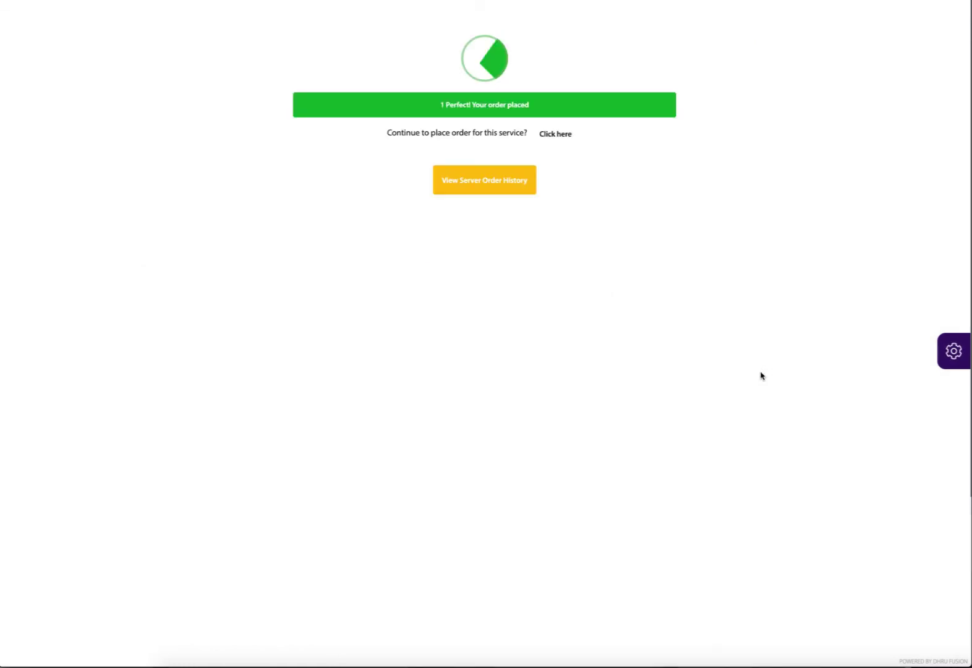
Check order history for the Dish TV order's automatic code, then choose PUBG ROYAL PASS to order.
left_click(481, 187)
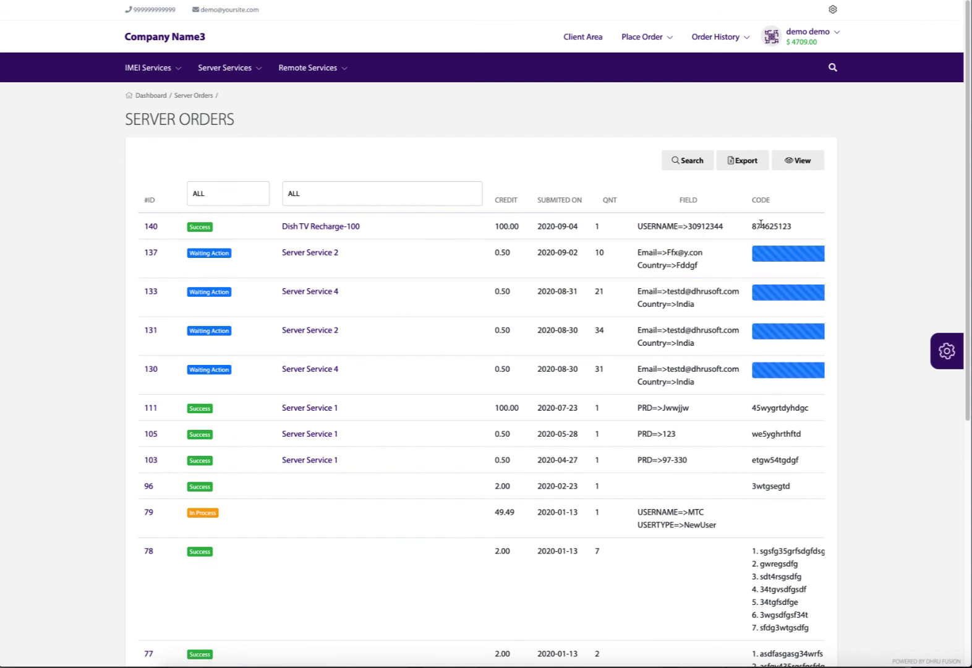
mouse_move(646, 43)
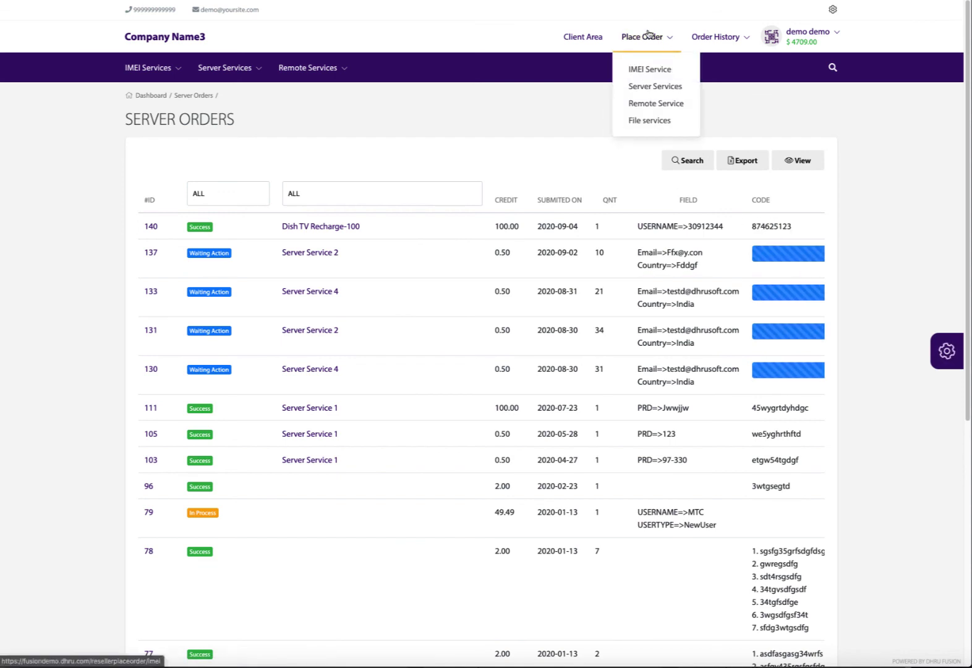
left_click(649, 90)
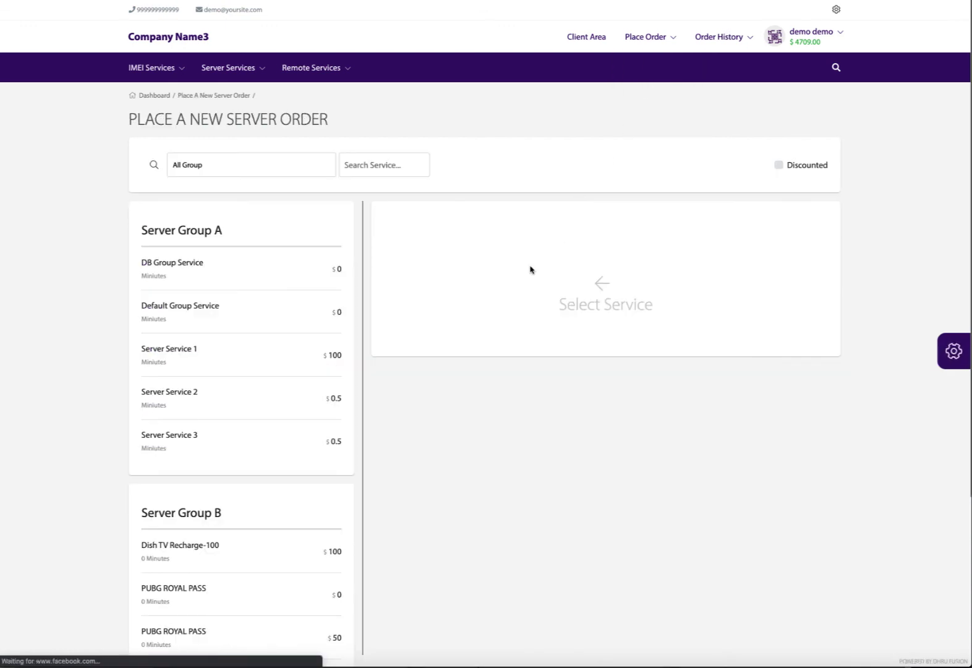
scroll(263, 516, "down", 1)
left_click(207, 554)
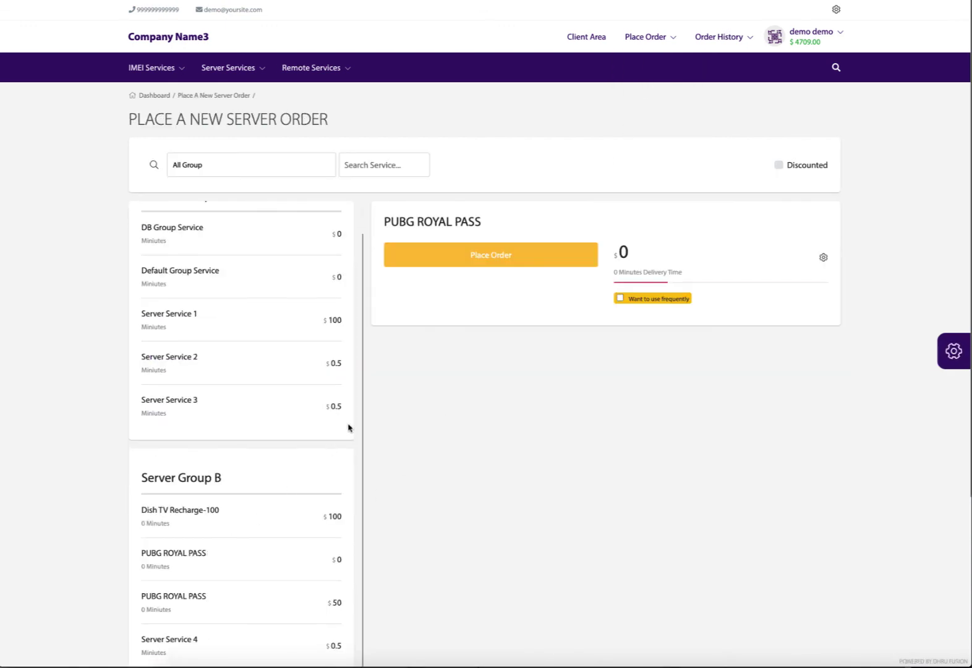